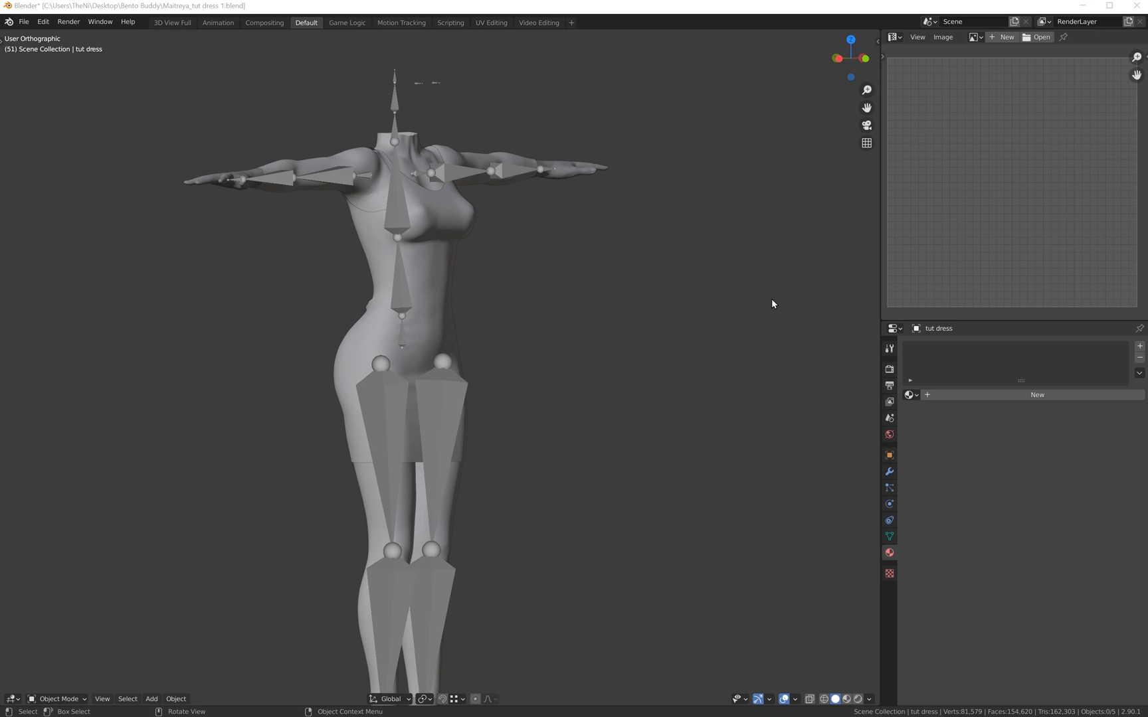
# Enter Edit Mode on the tut dress object and clear its mesh selection.
pyautogui.click(430, 287)
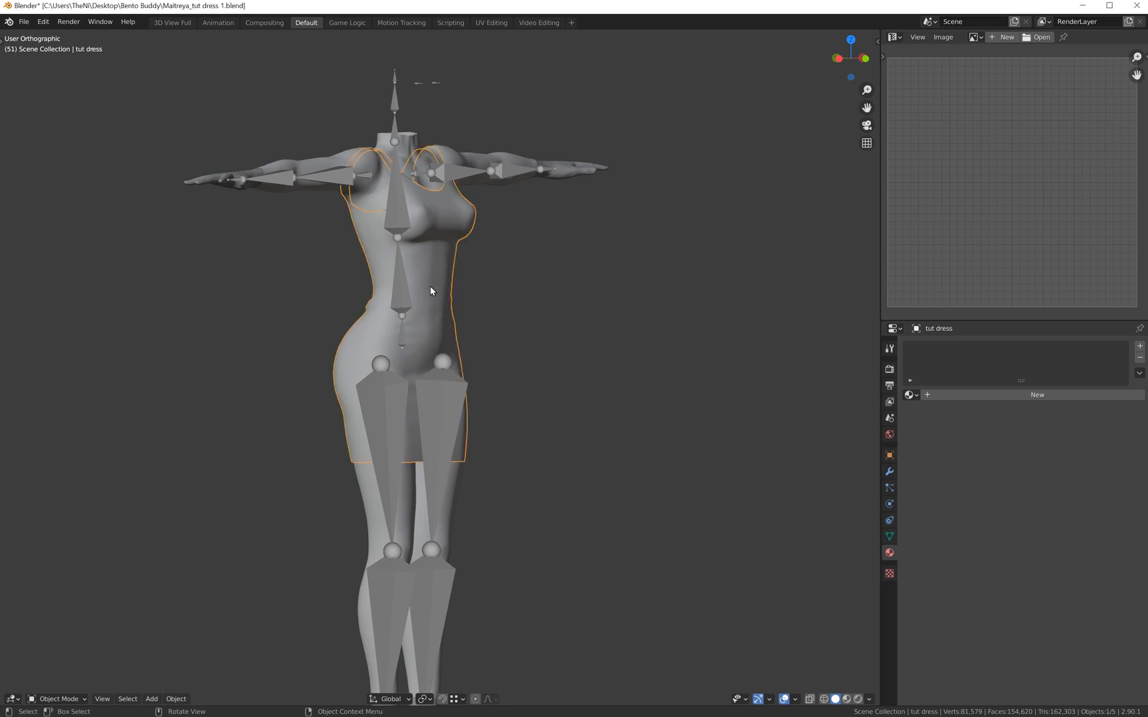
pyautogui.press('Tab')
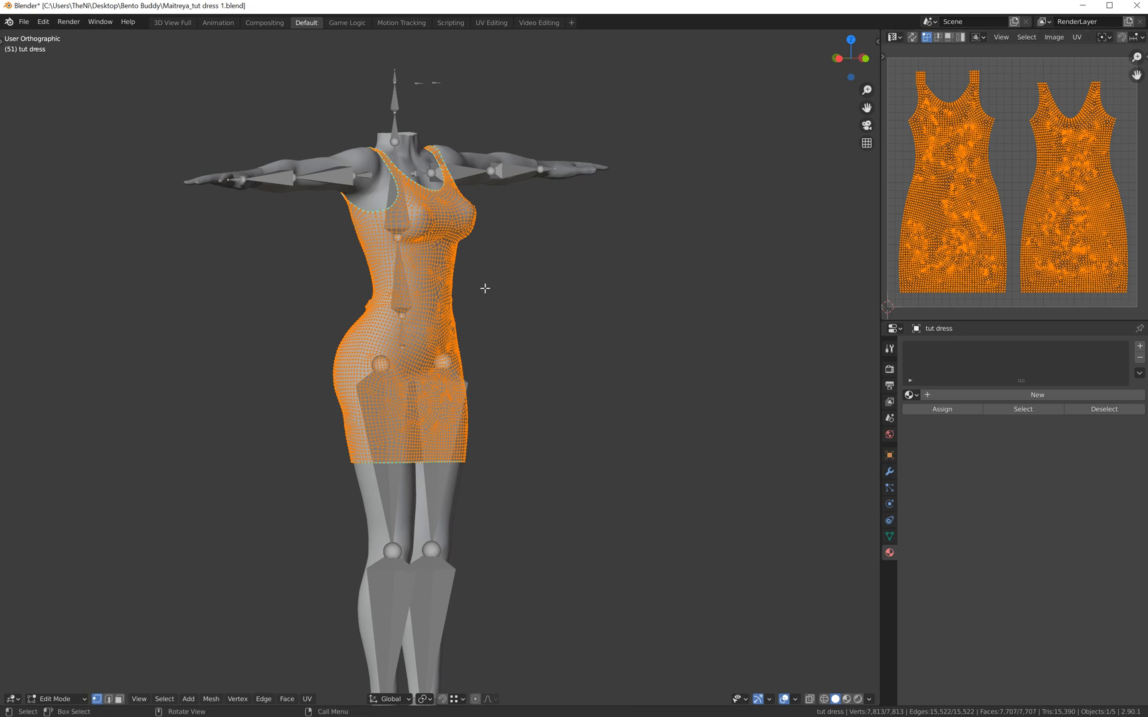
pyautogui.hotkey('alt', 'a')
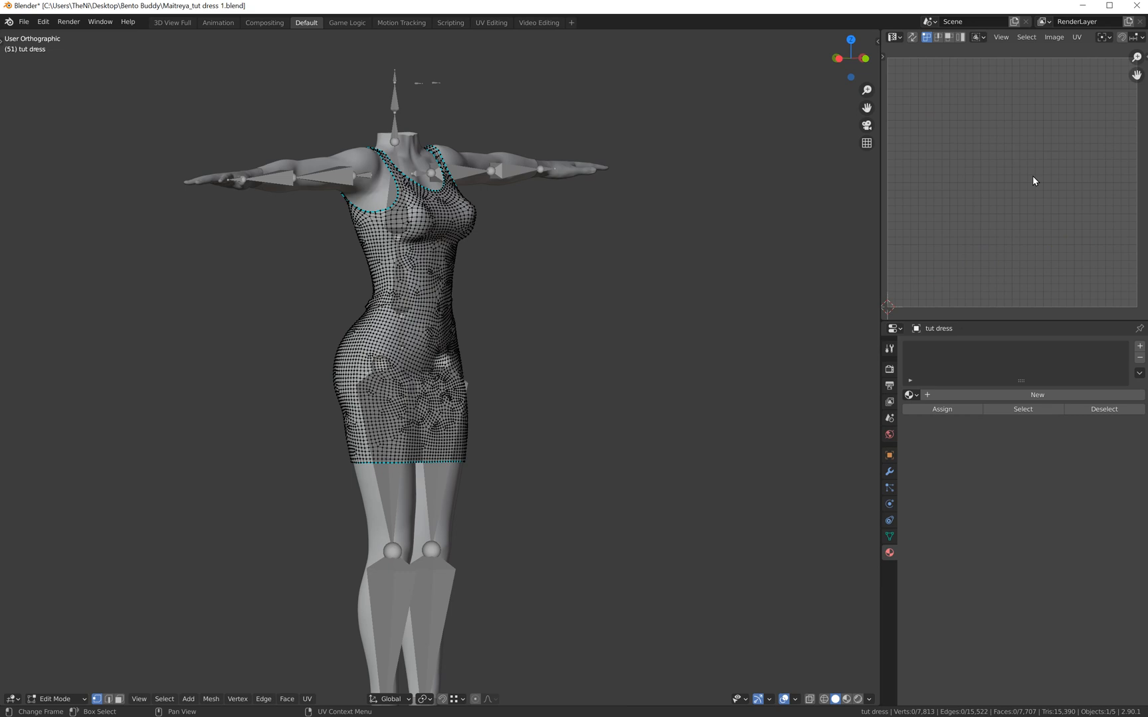
pyautogui.press('a')
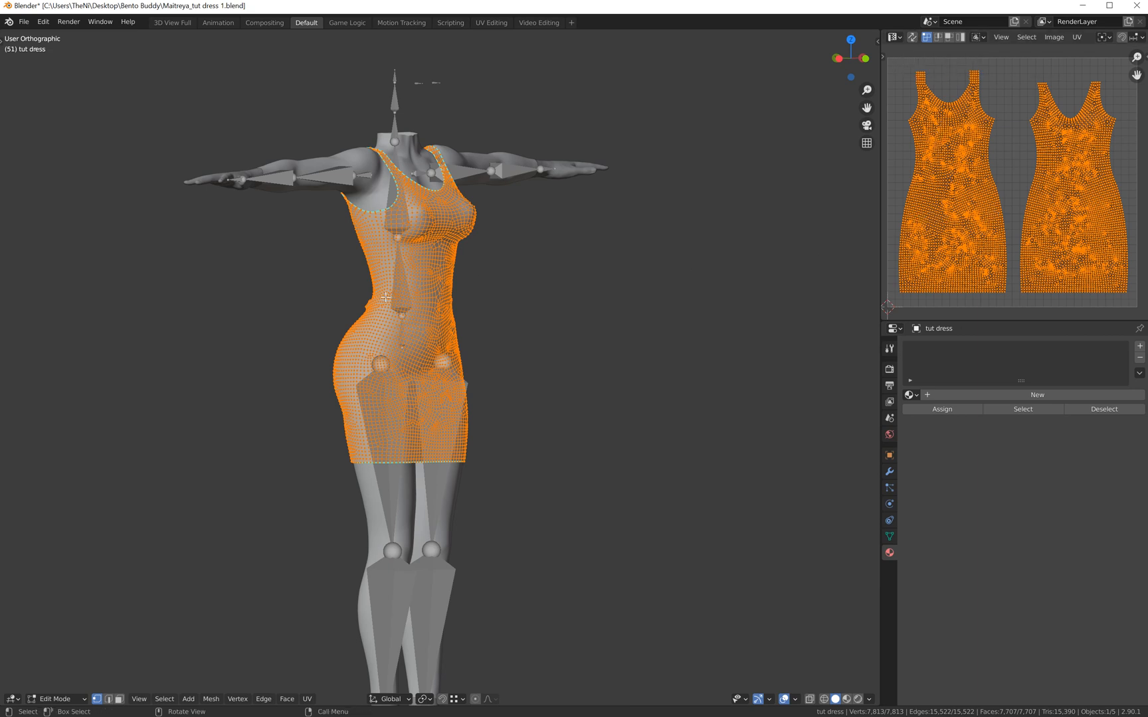
pyautogui.hotkey('alt', 'a')
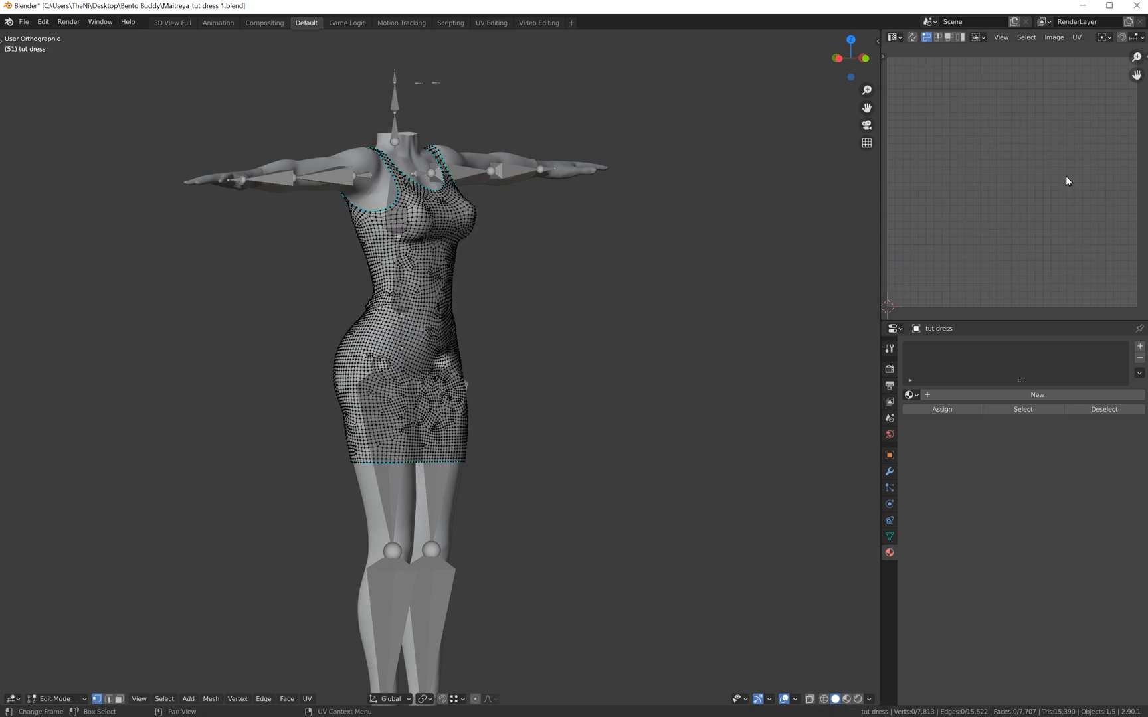
# Enable UV sync selection with face selection, and box-select the dress's front UV island.
pyautogui.click(914, 38)
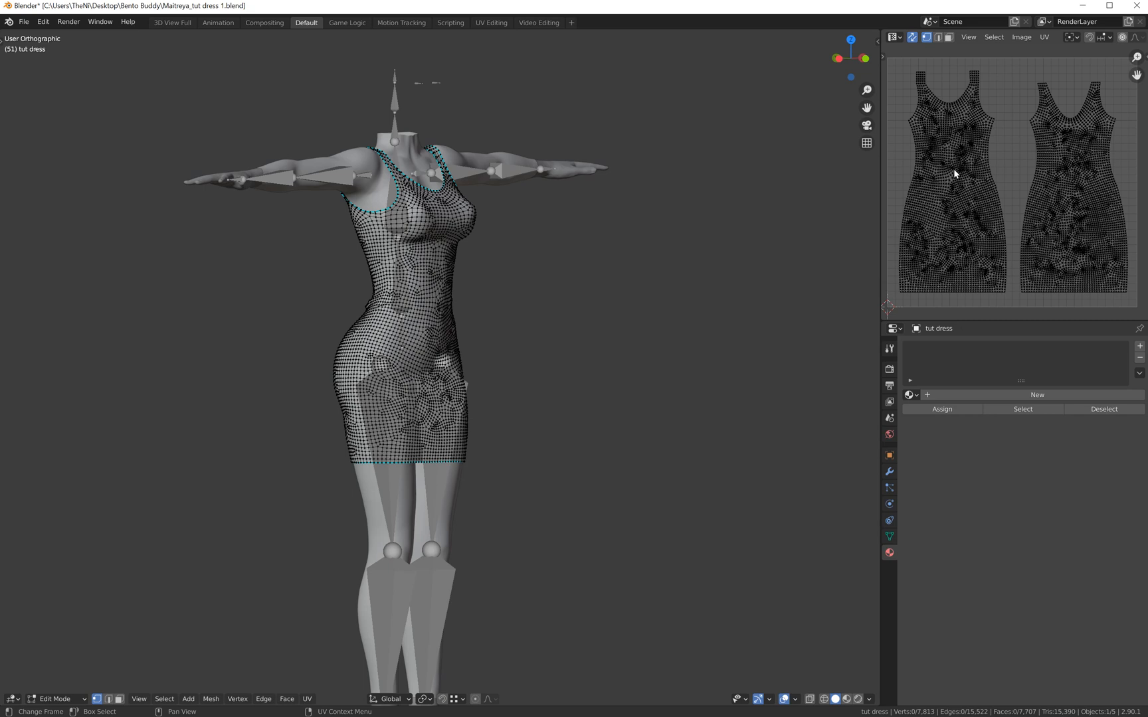
pyautogui.click(948, 38)
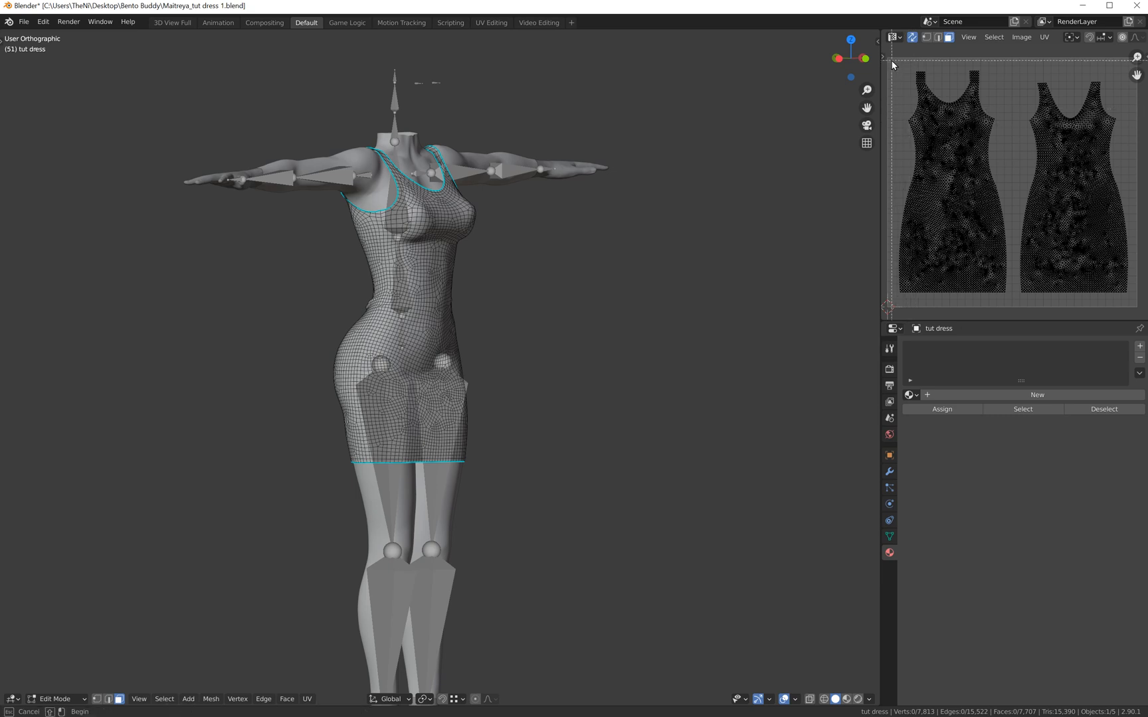
pyautogui.moveTo(893, 62); pyautogui.dragTo(1009, 297)
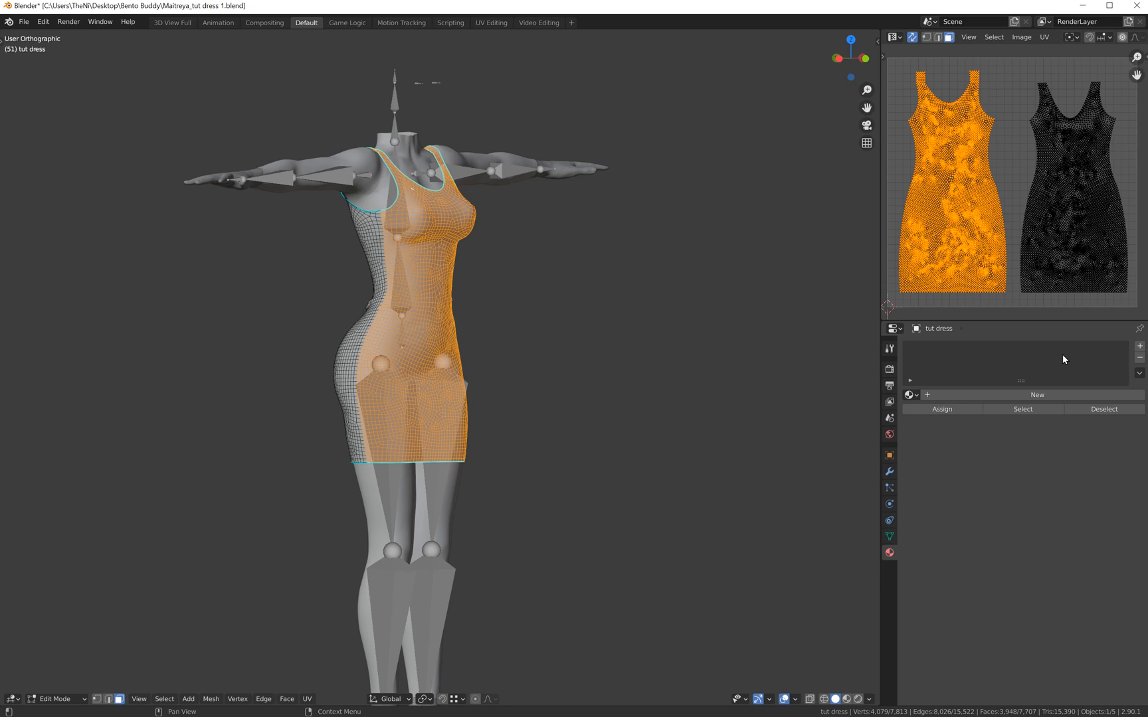
# Add a material slot to the dress with a new material named Front.
pyautogui.click(1140, 348)
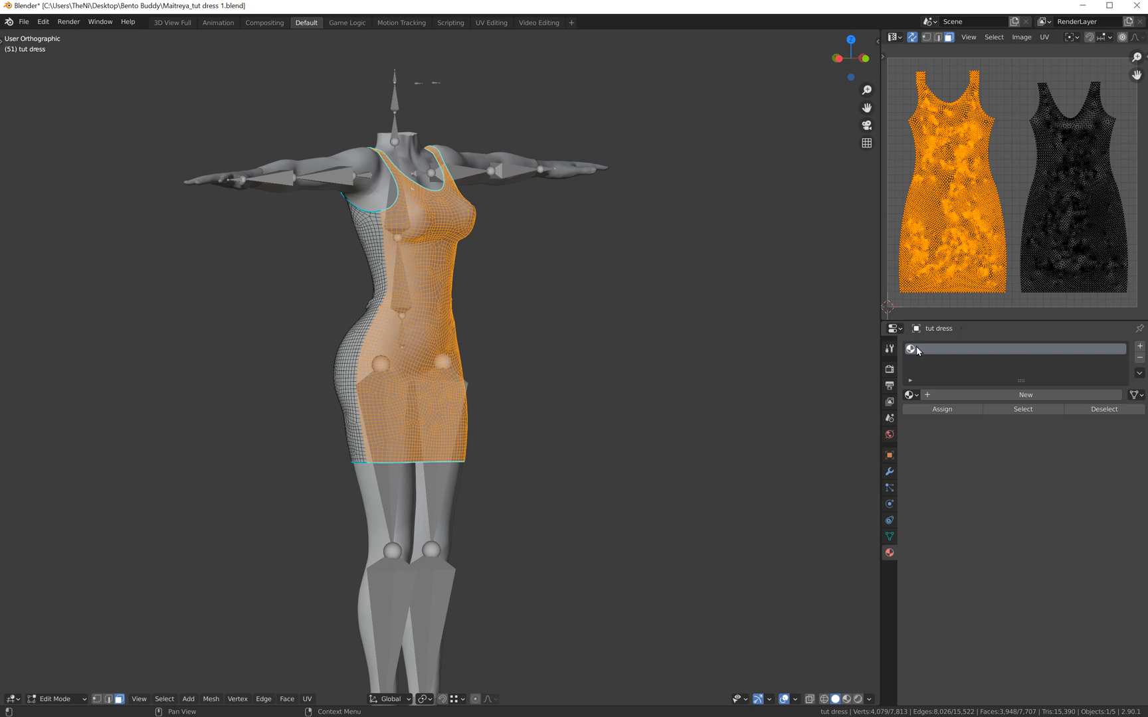
pyautogui.click(995, 395)
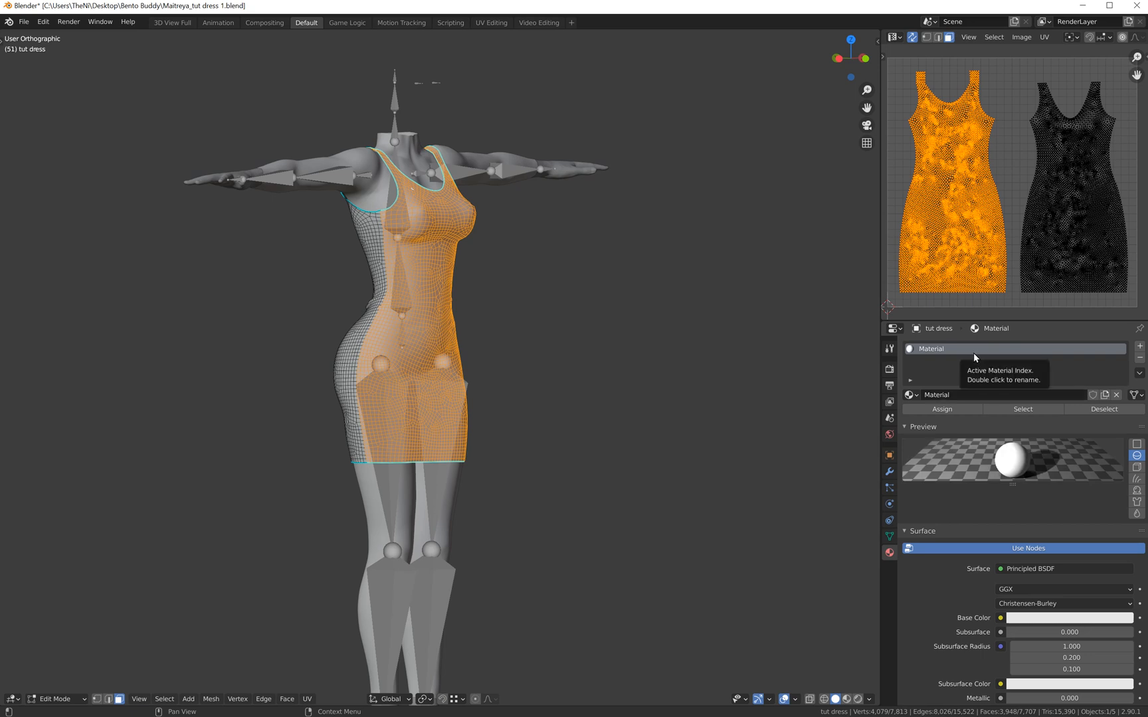
pyautogui.click(947, 395)
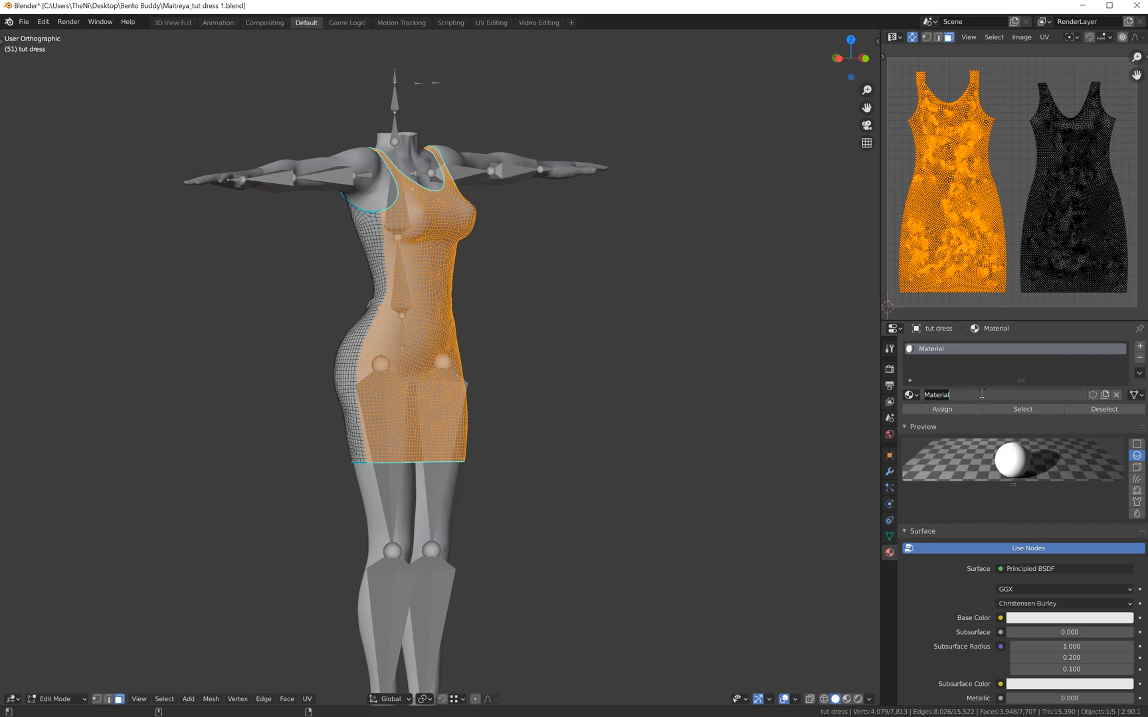
pyautogui.write('r')
pyautogui.write('ront')
pyautogui.press('Return')
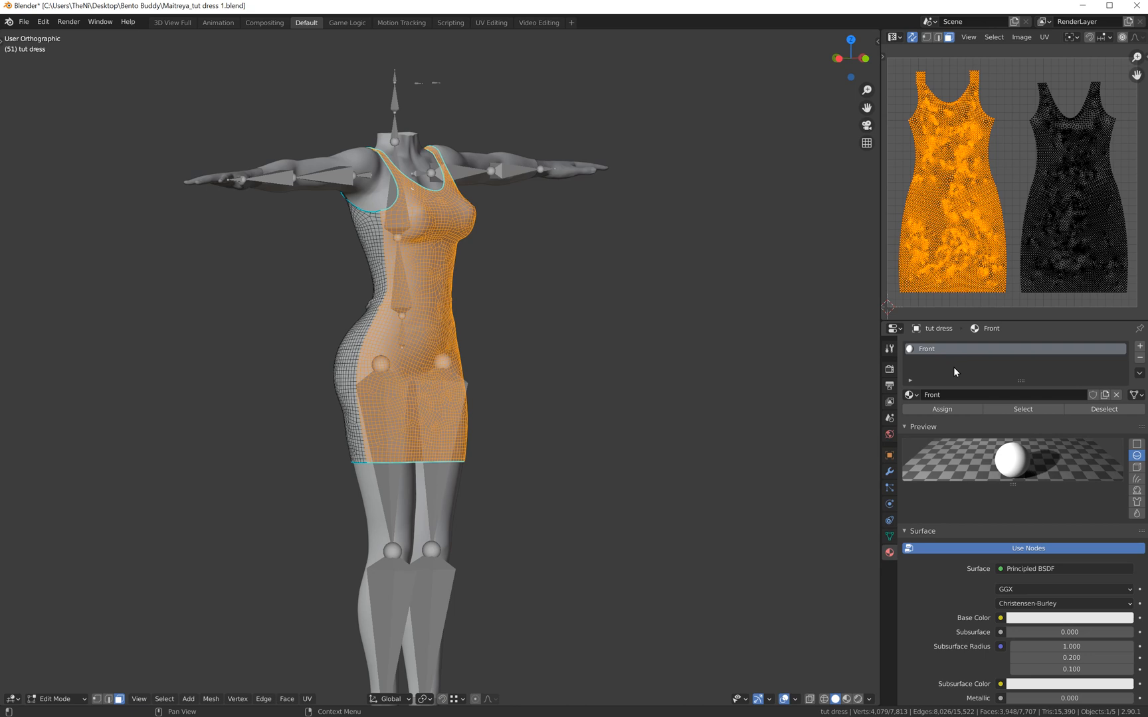
# Set the Front material's base color to pinkish red and assign it to the selected front faces.
pyautogui.scroll(-2, 956, 362)
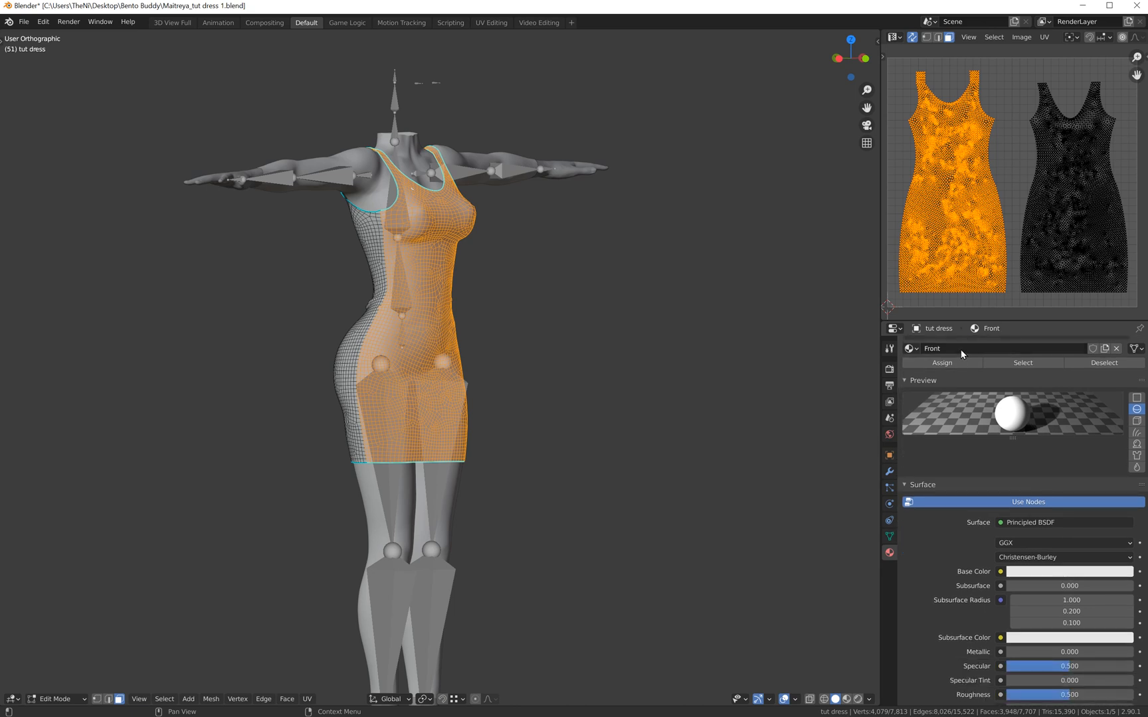
pyautogui.scroll(2, 962, 385)
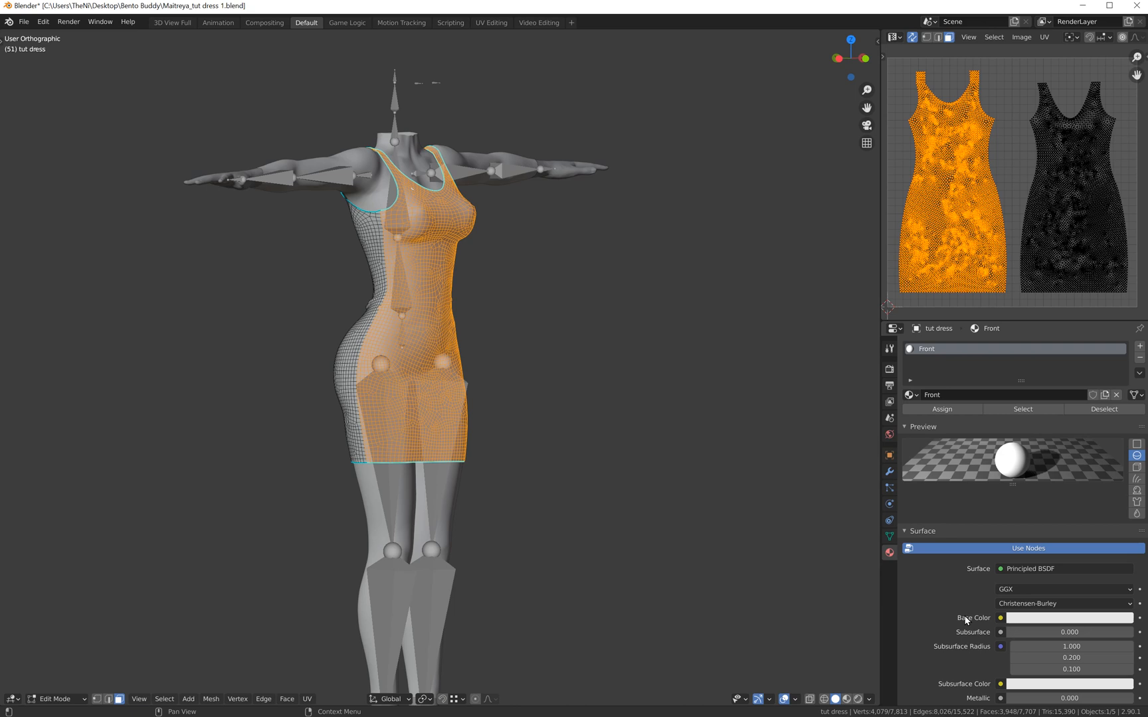
pyautogui.click(1050, 621)
pyautogui.moveTo(1075, 490); pyautogui.dragTo(1089, 542)
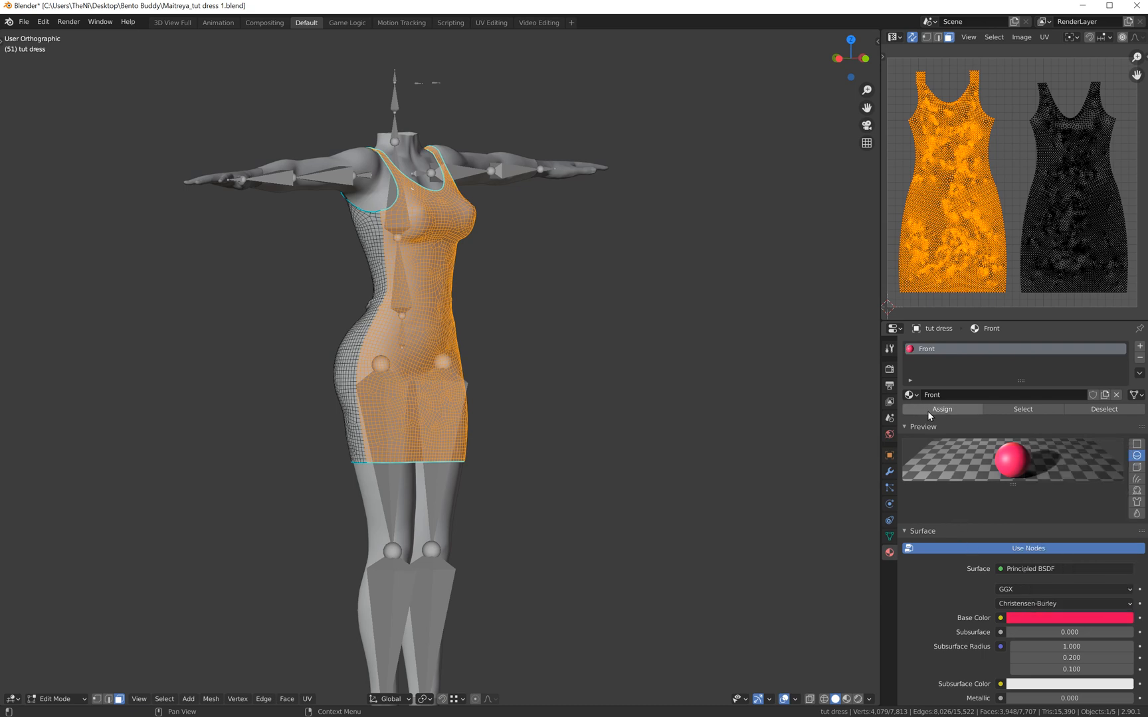
pyautogui.click(947, 411)
pyautogui.click(938, 410)
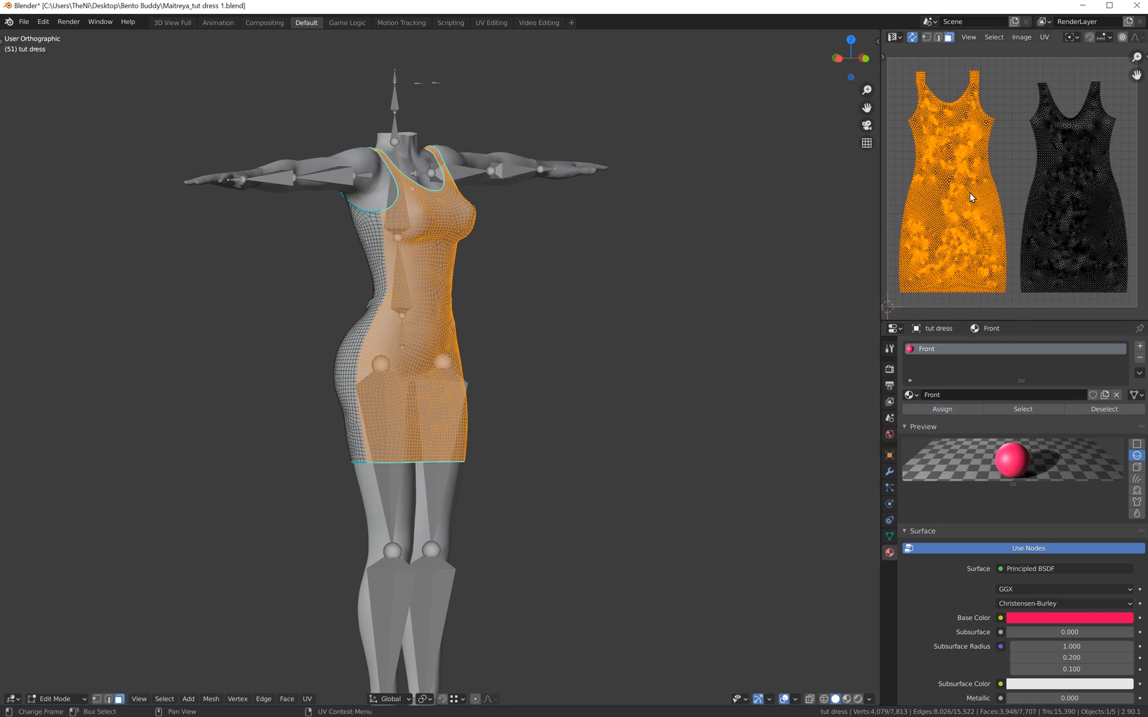
# Deselect all faces, return to Object Mode and show the dress in Material Preview shading.
pyautogui.press('a')
pyautogui.hotkey('alt', 'a')
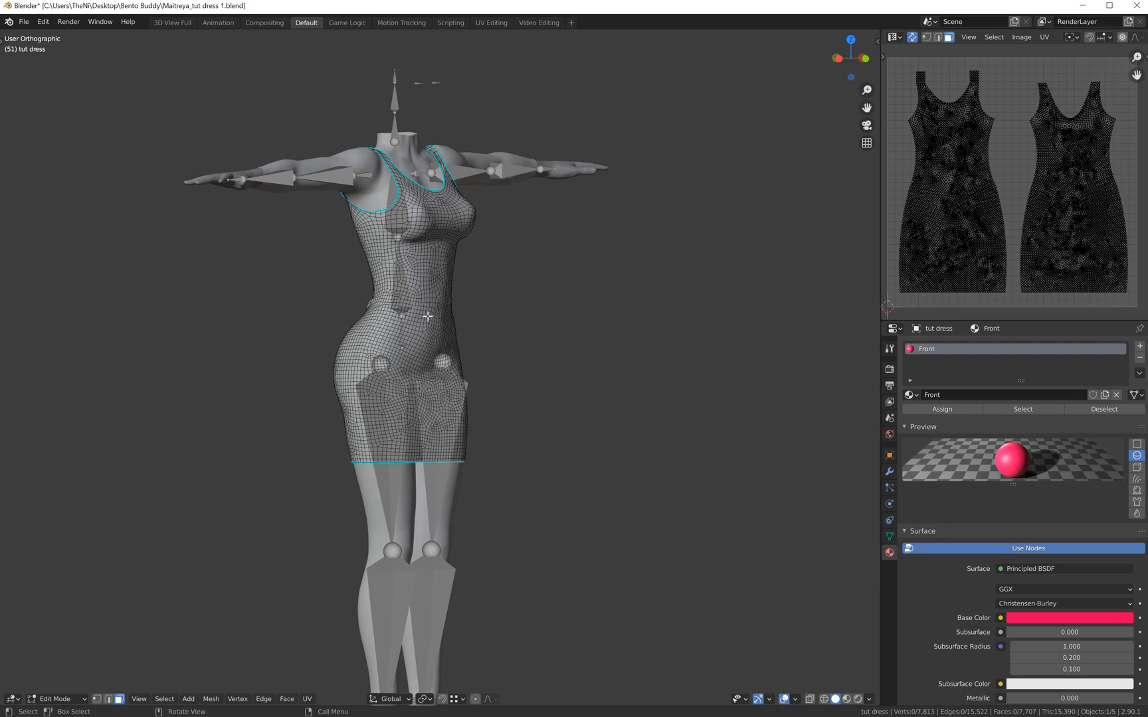
pyautogui.press('Tab')
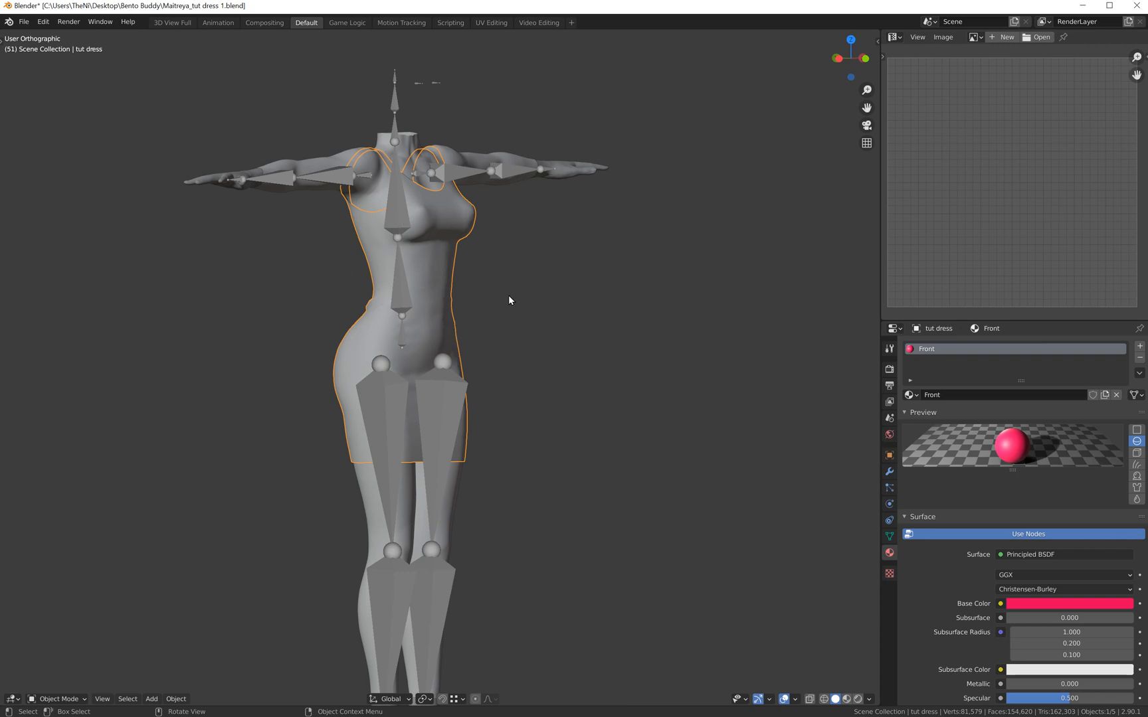
pyautogui.click(888, 560)
pyautogui.click(847, 700)
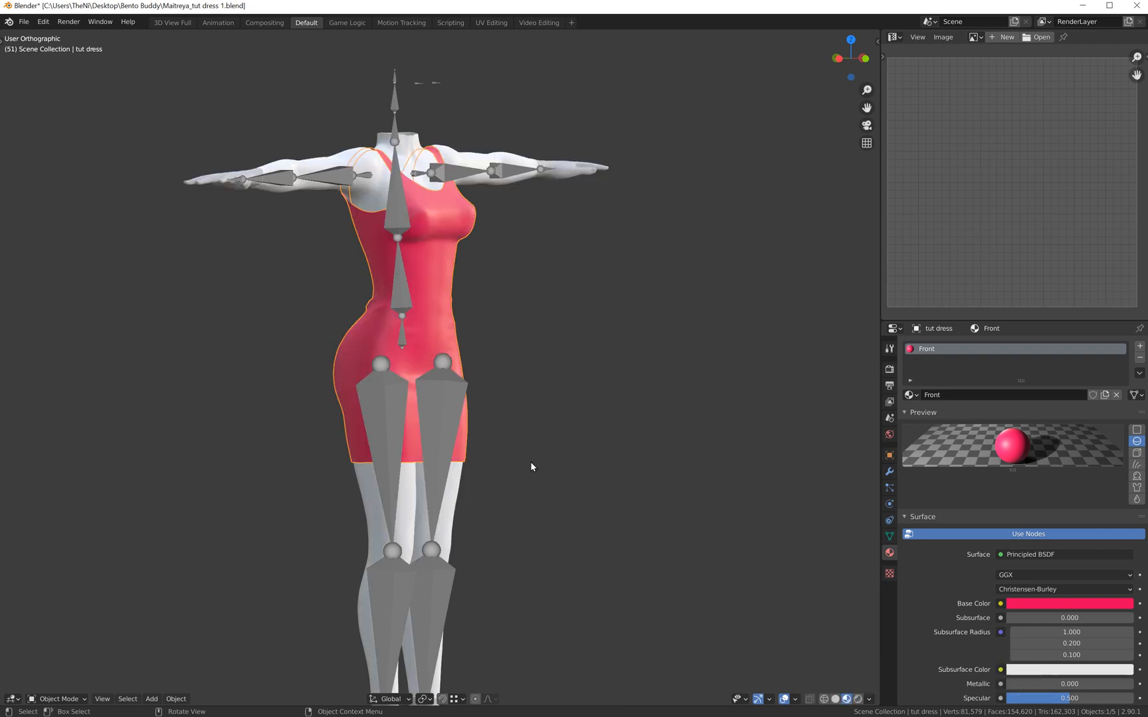
pyautogui.moveTo(442, 438)
pyautogui.mouseDown(button='middle')
pyautogui.moveTo(465, 455)
pyautogui.moveTo(416, 445)
pyautogui.moveTo(465, 376)
pyautogui.mouseUp(button='middle')
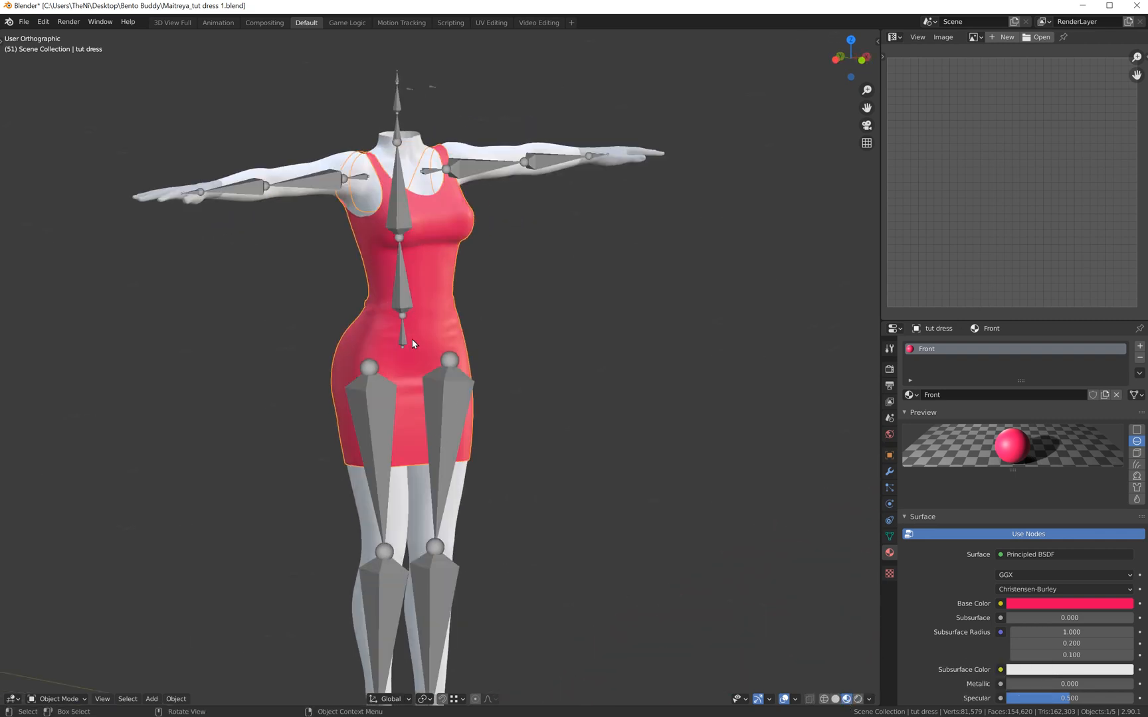
# Turn off the In Front display option for the BentoBuddy armature.
pyautogui.click(457, 402)
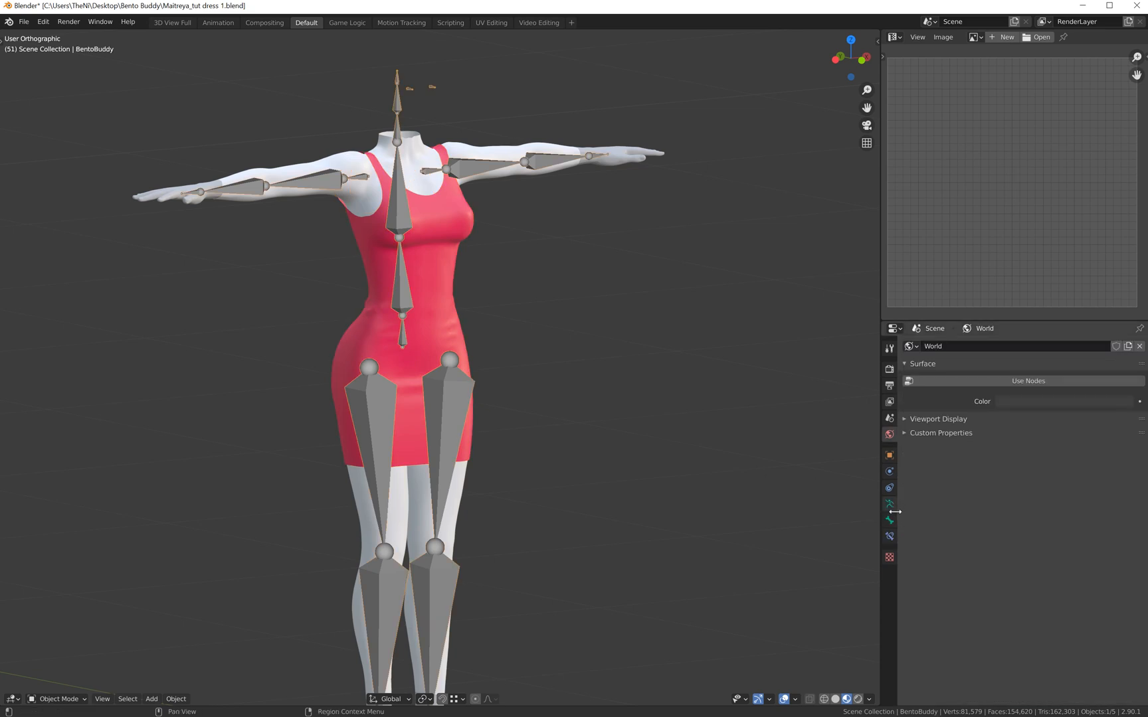
pyautogui.click(889, 504)
pyautogui.click(999, 547)
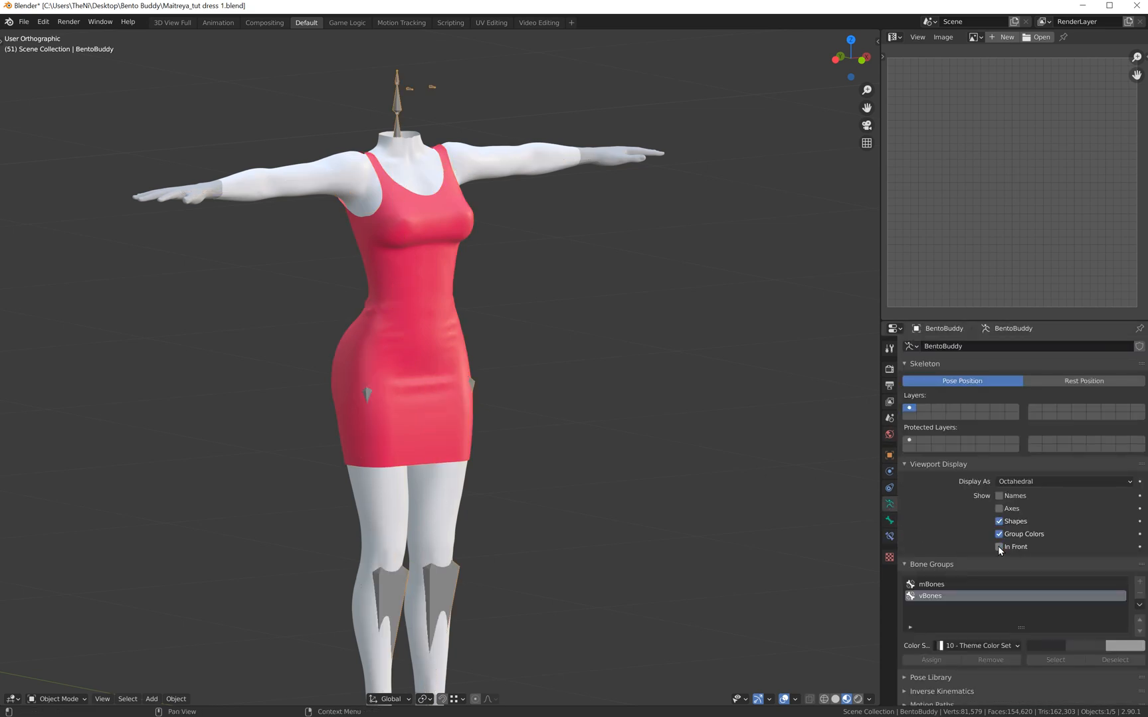
# Reopen the dress in Edit Mode and box-select its back UV island.
pyautogui.click(415, 370)
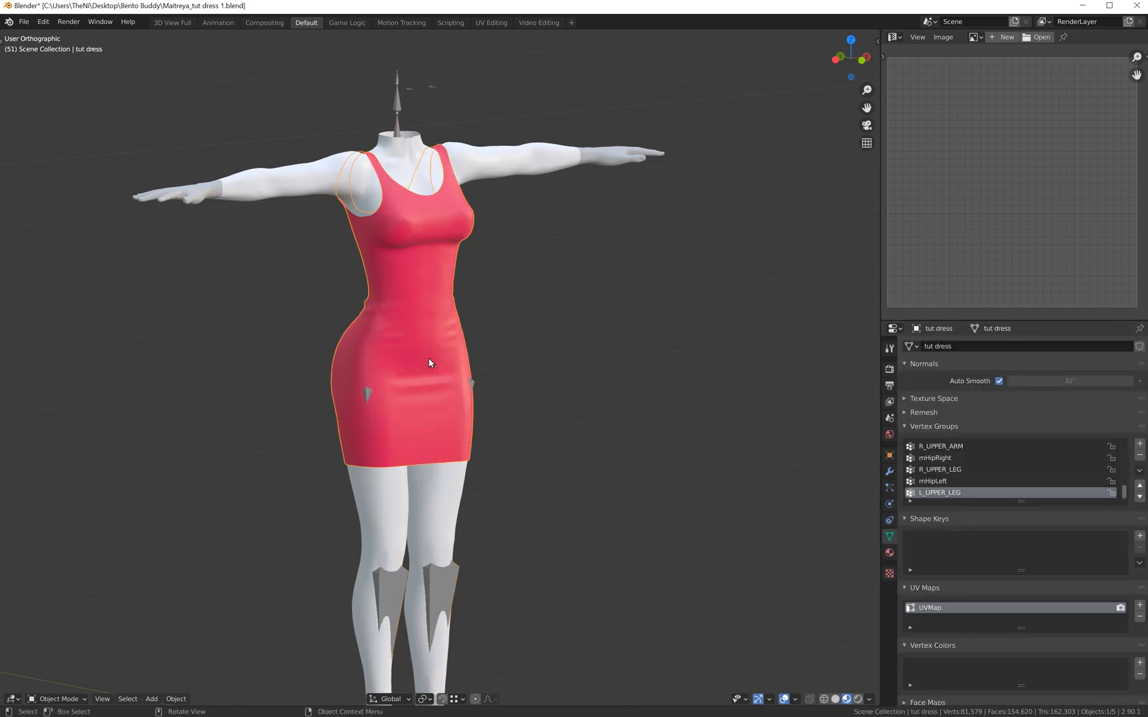
pyautogui.moveTo(411, 353)
pyautogui.mouseDown(button='middle')
pyautogui.moveTo(485, 335)
pyautogui.moveTo(625, 361)
pyautogui.moveTo(231, 346)
pyautogui.moveTo(618, 361)
pyautogui.moveTo(548, 343)
pyautogui.moveTo(379, 350)
pyautogui.moveTo(417, 359)
pyautogui.mouseUp(button='middle')
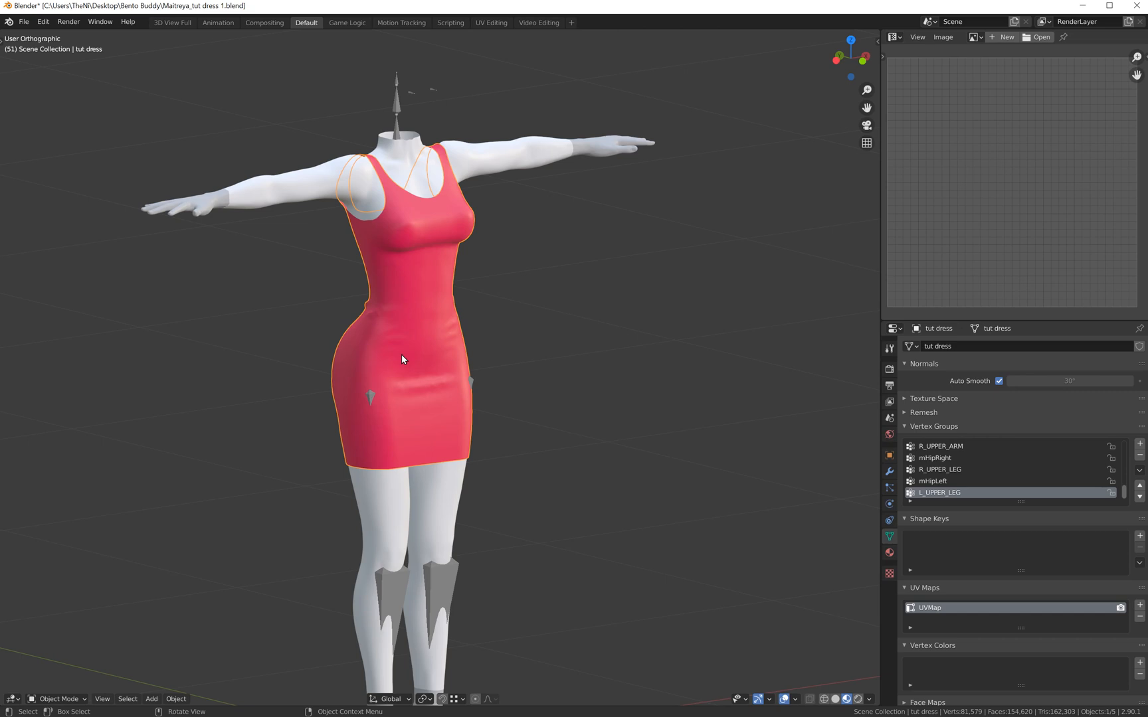
pyautogui.moveTo(409, 360); pyautogui.dragTo(460, 355, button='middle')
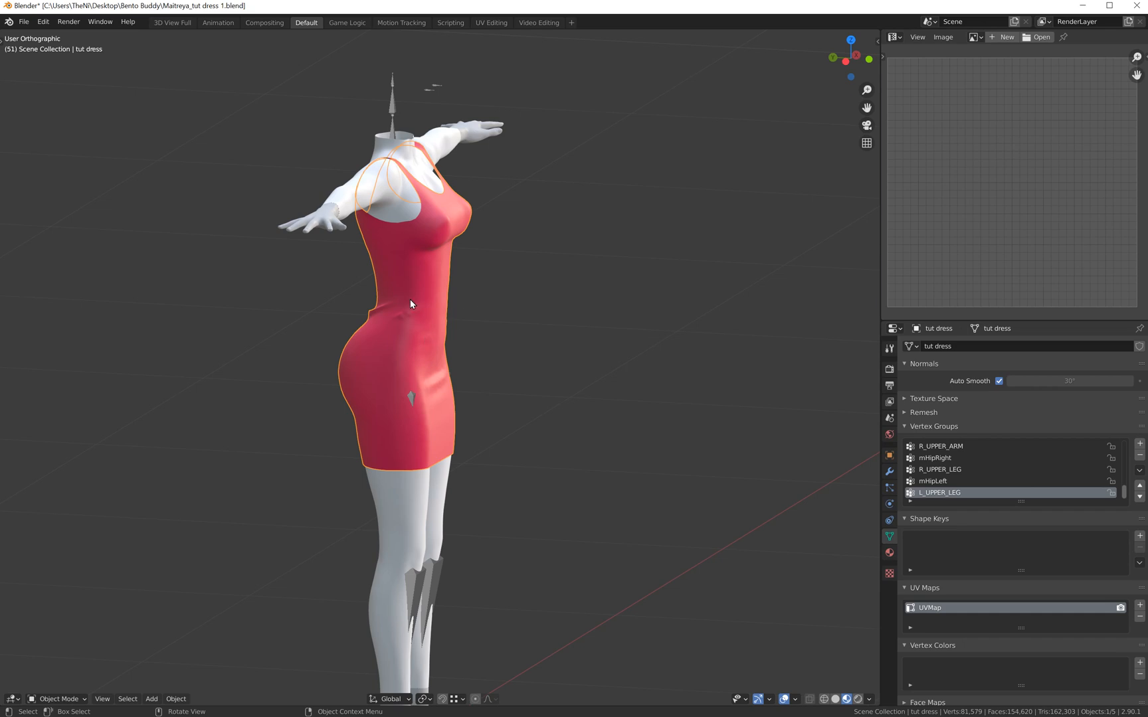
pyautogui.press('Tab')
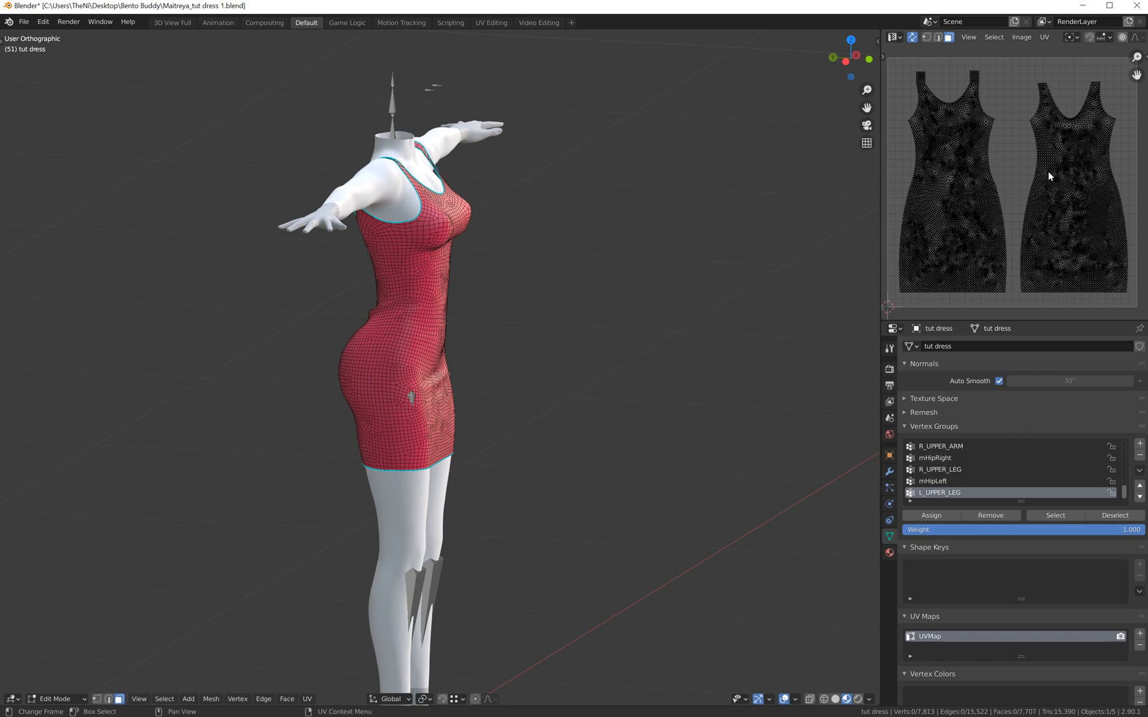
pyautogui.press('b')
pyautogui.moveTo(1015, 65); pyautogui.dragTo(1131, 297)
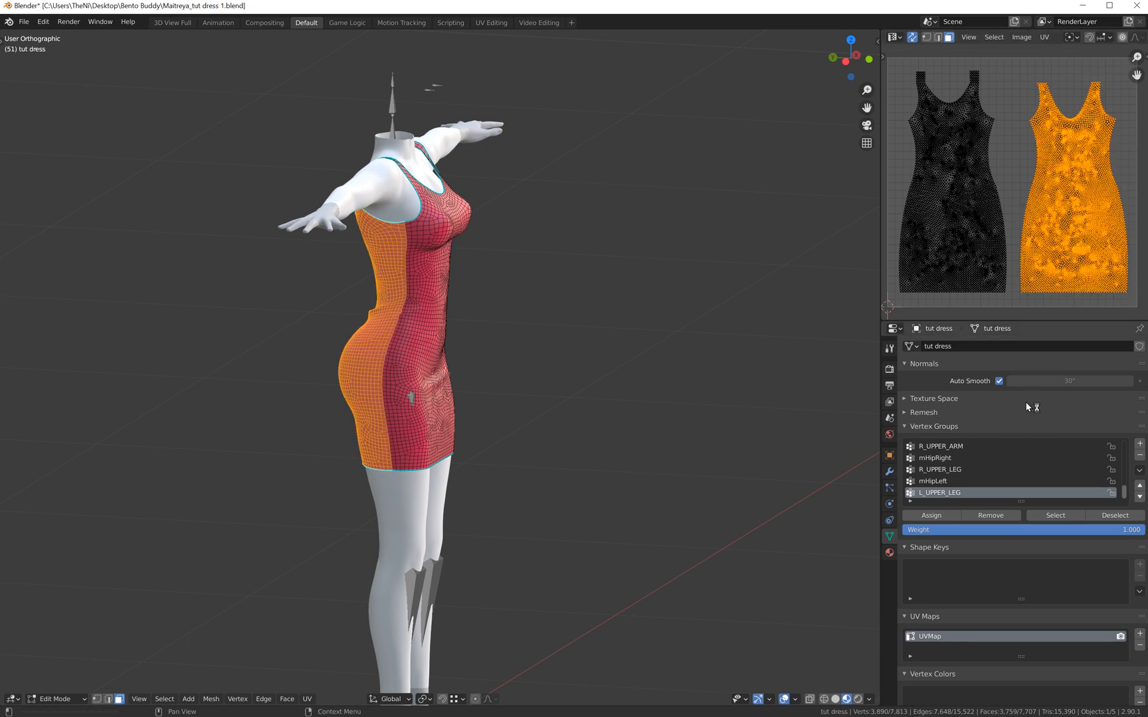
# Add a second material slot to the dress with a new material named Back.
pyautogui.click(890, 553)
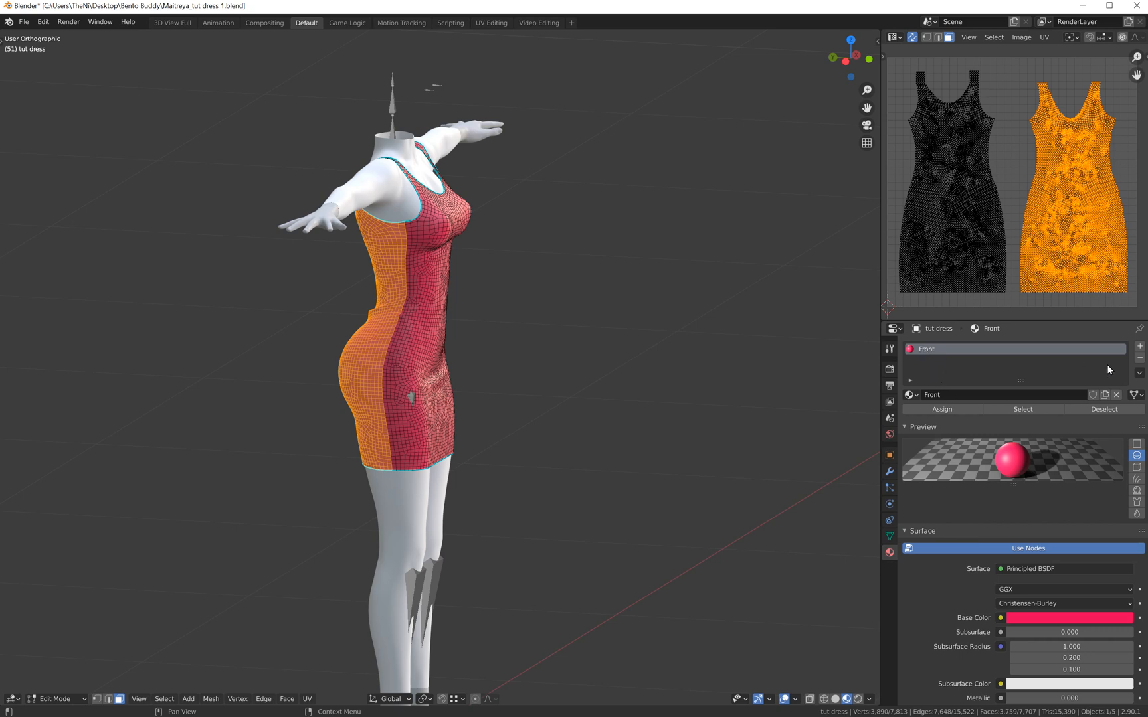
pyautogui.click(1140, 347)
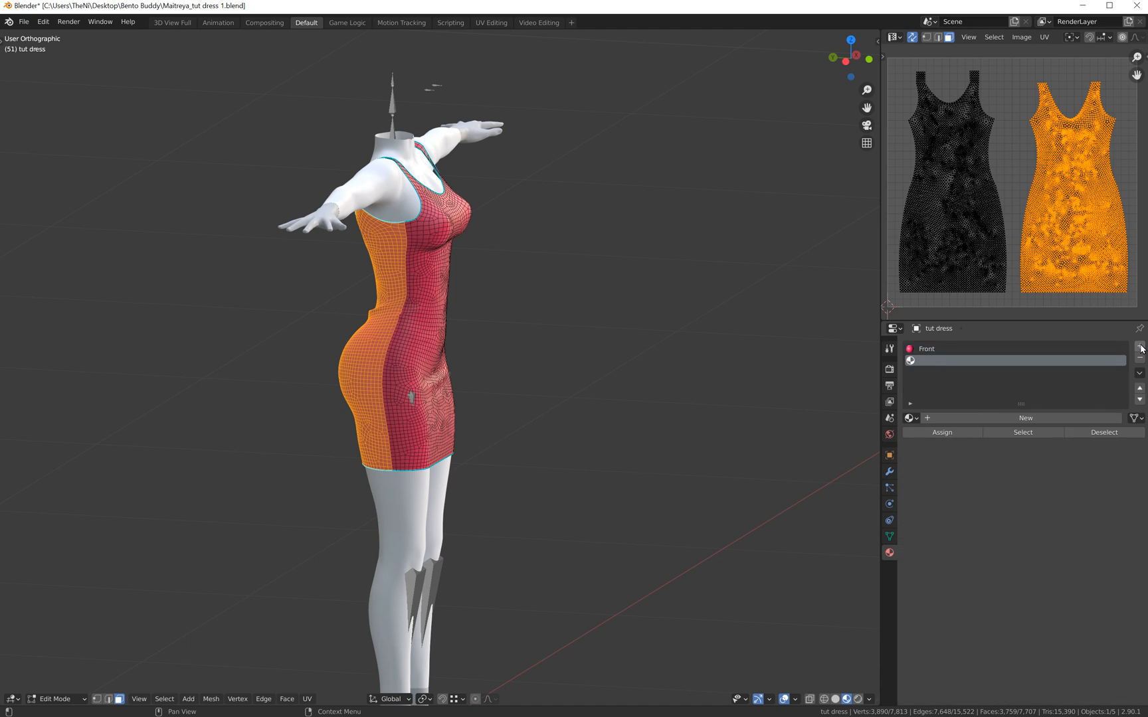
pyautogui.click(1011, 416)
pyautogui.doubleClick(957, 417)
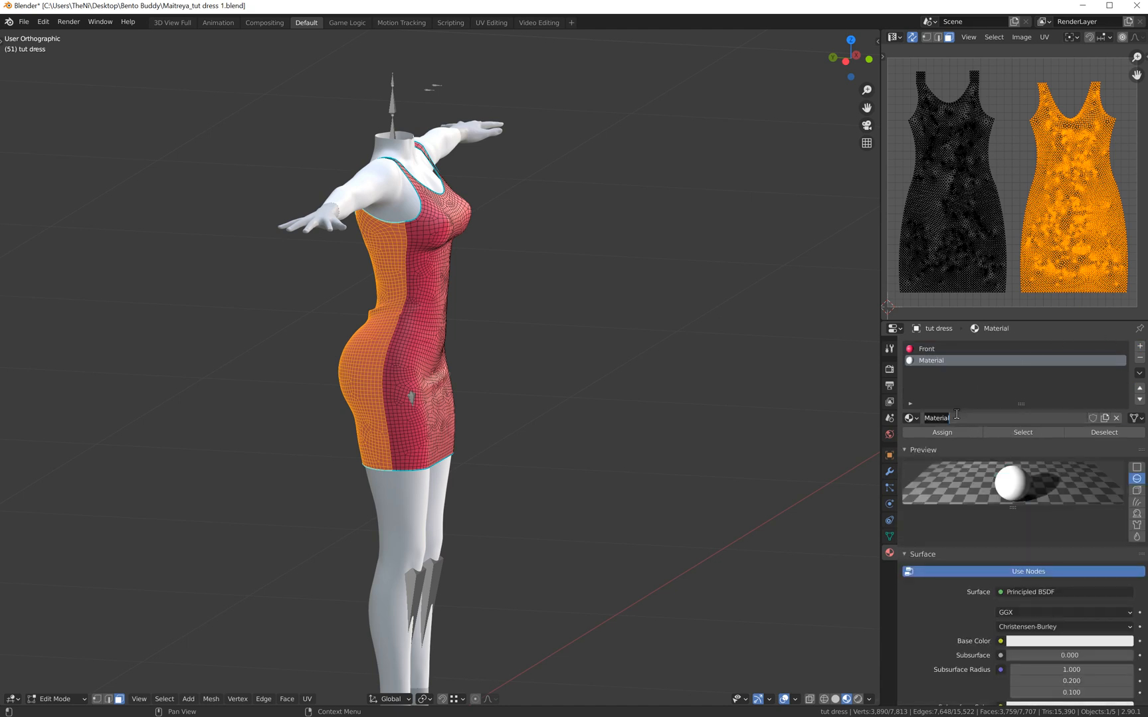
pyautogui.write('Back')
pyautogui.press('Return')
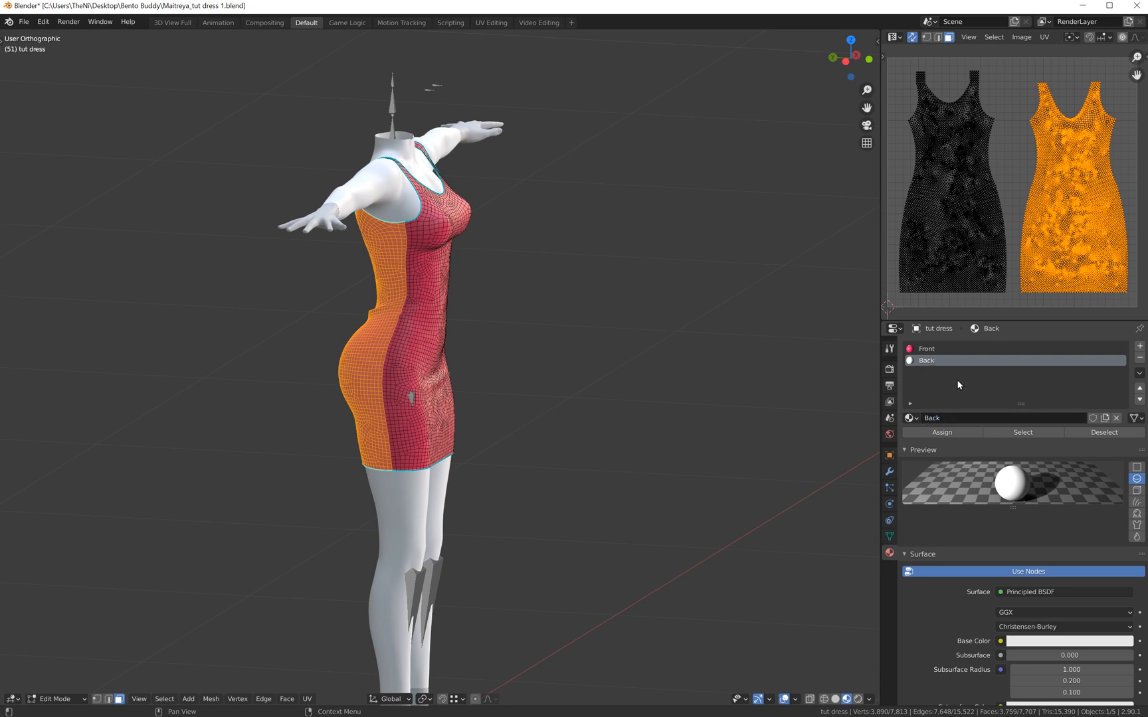
# Set the Back material's base color to green, assign it to the selected back faces and return to Object Mode.
pyautogui.click(1029, 642)
pyautogui.moveTo(1073, 518); pyautogui.dragTo(1040, 494)
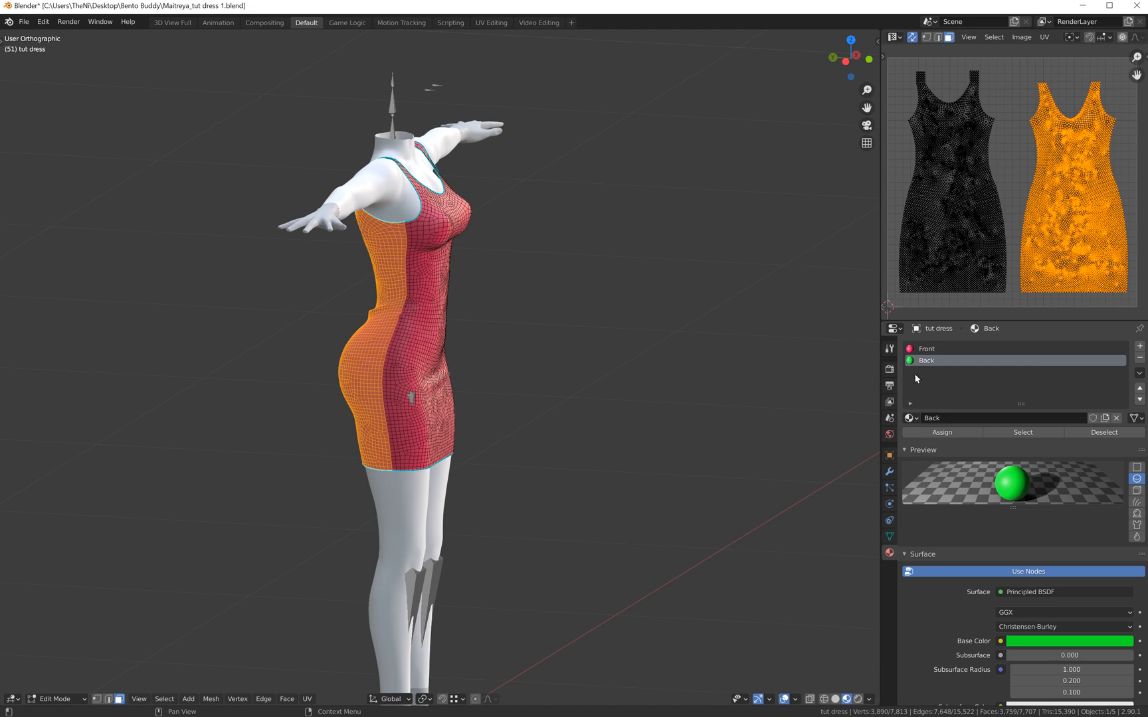
pyautogui.click(937, 432)
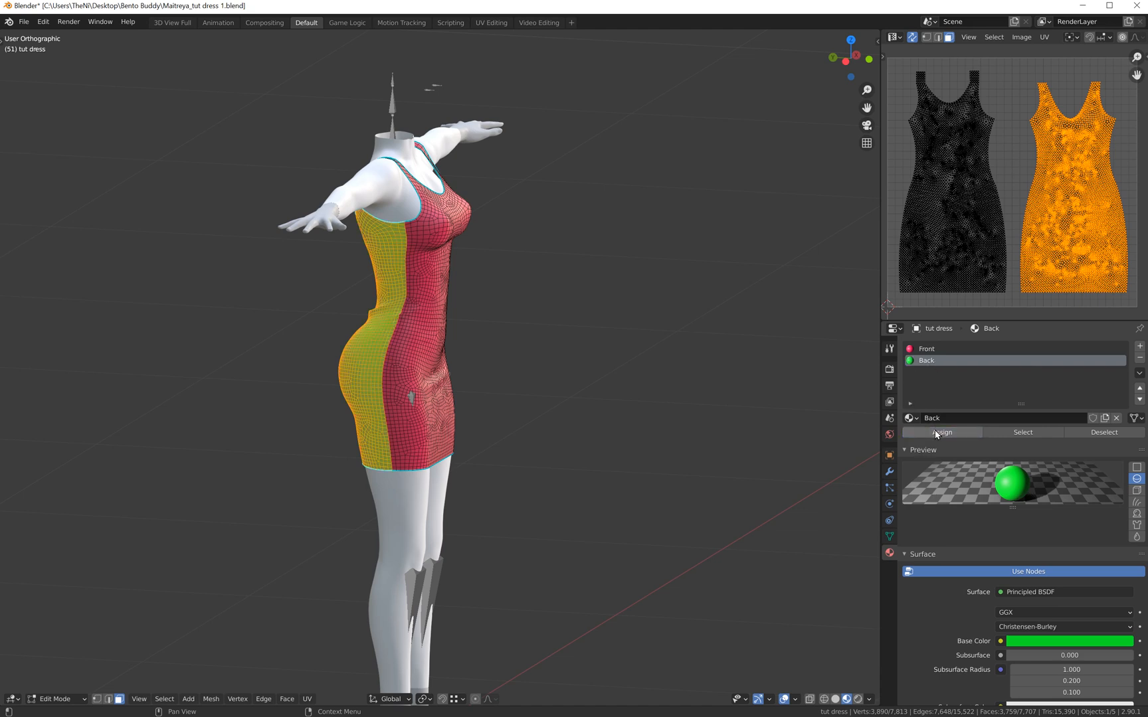
pyautogui.press('Tab')
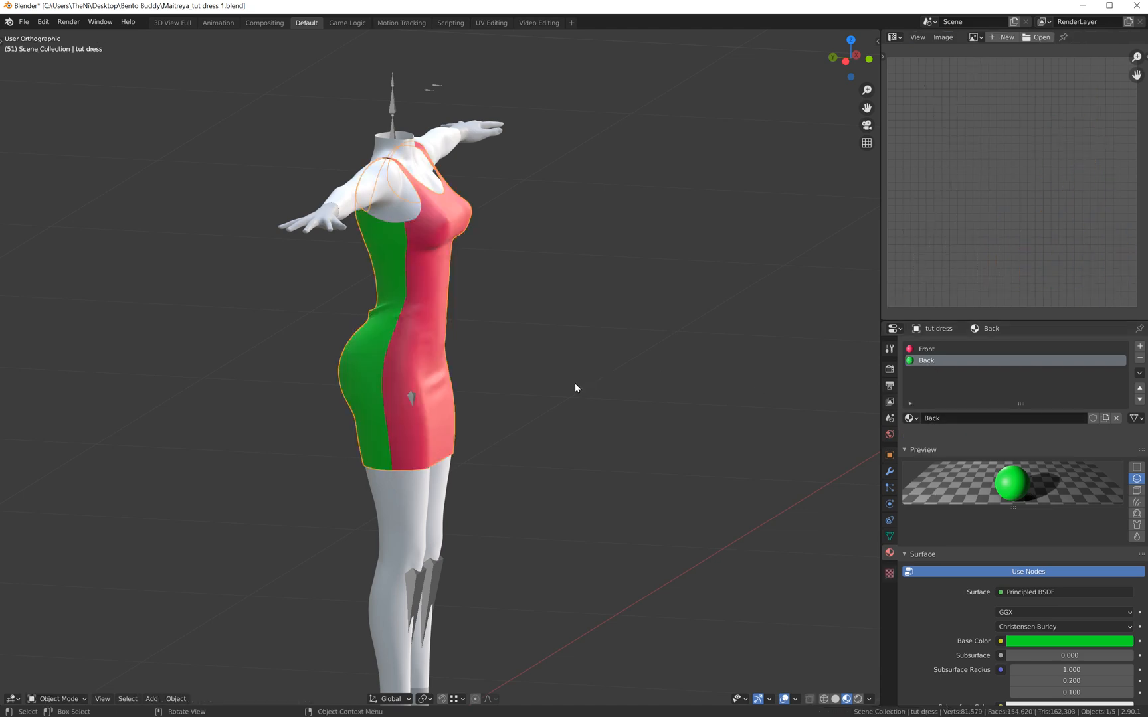
pyautogui.moveTo(574, 383)
pyautogui.mouseDown(button='middle')
pyautogui.moveTo(601, 449)
pyautogui.moveTo(349, 440)
pyautogui.moveTo(308, 456)
pyautogui.moveTo(415, 454)
pyautogui.moveTo(395, 372)
pyautogui.mouseUp(button='middle')
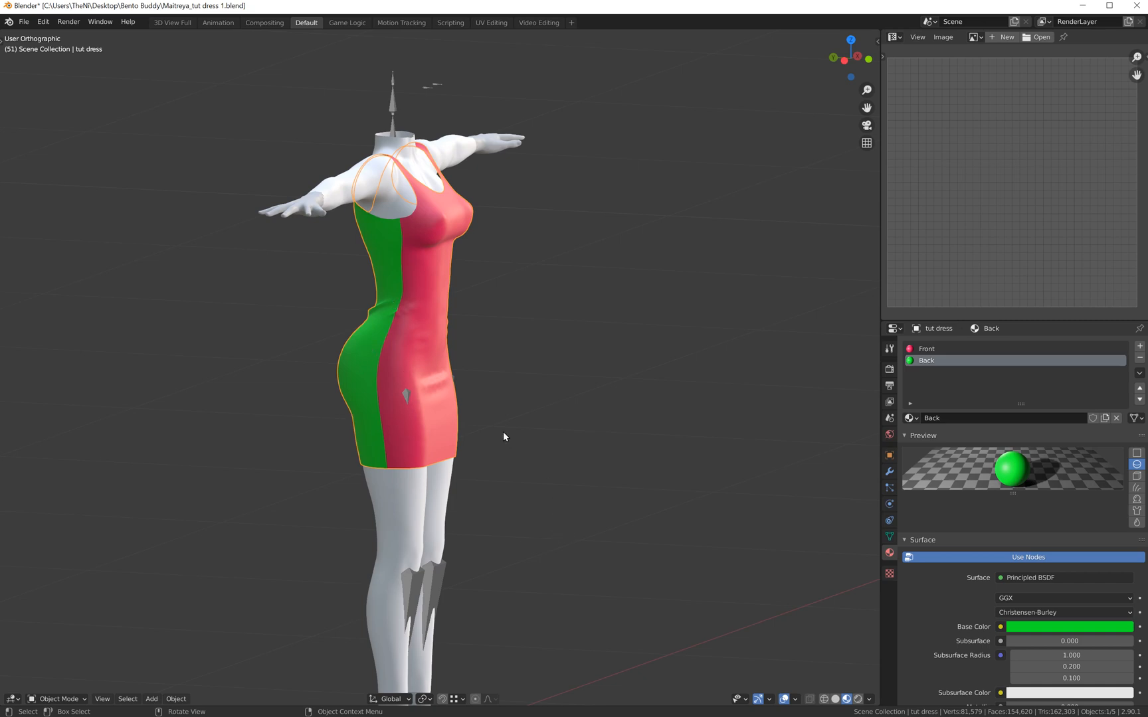
pyautogui.moveTo(500, 443); pyautogui.dragTo(621, 407, button='middle')
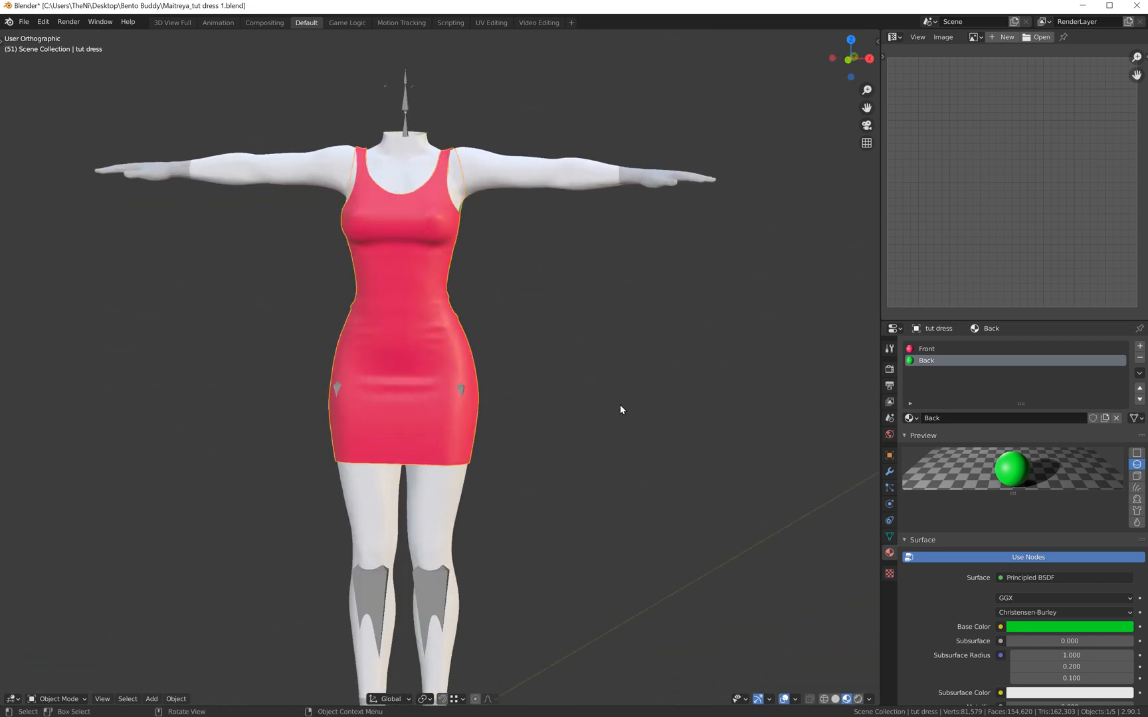
pyautogui.scroll(1, 517, 427)
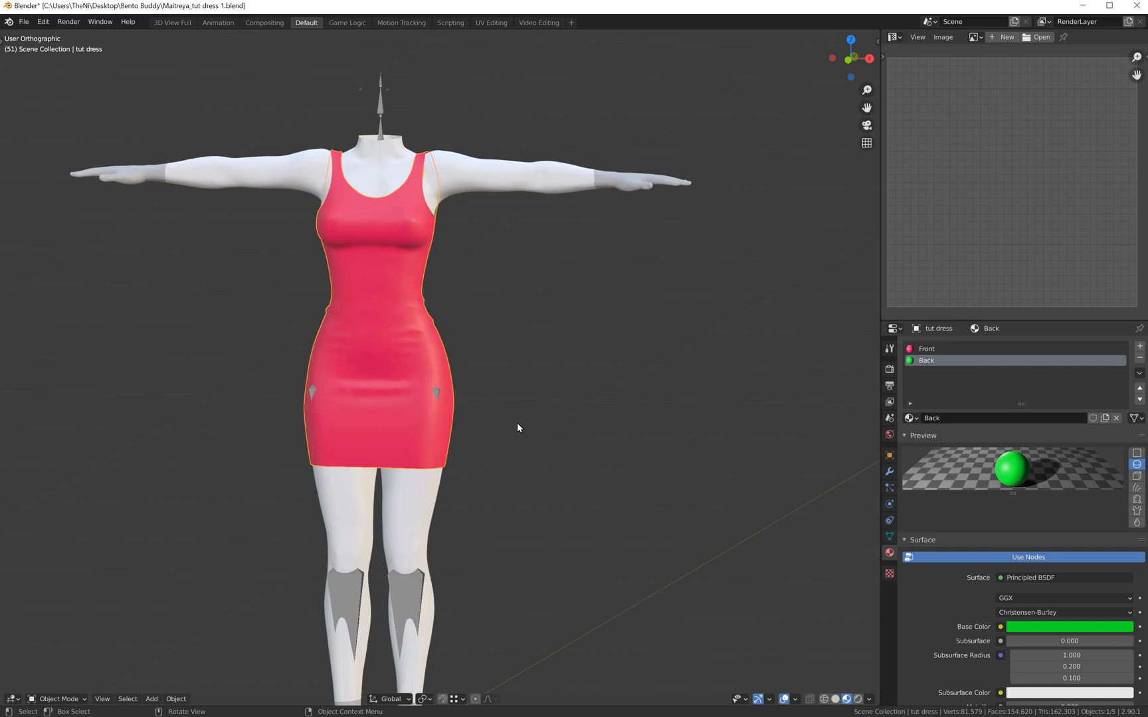